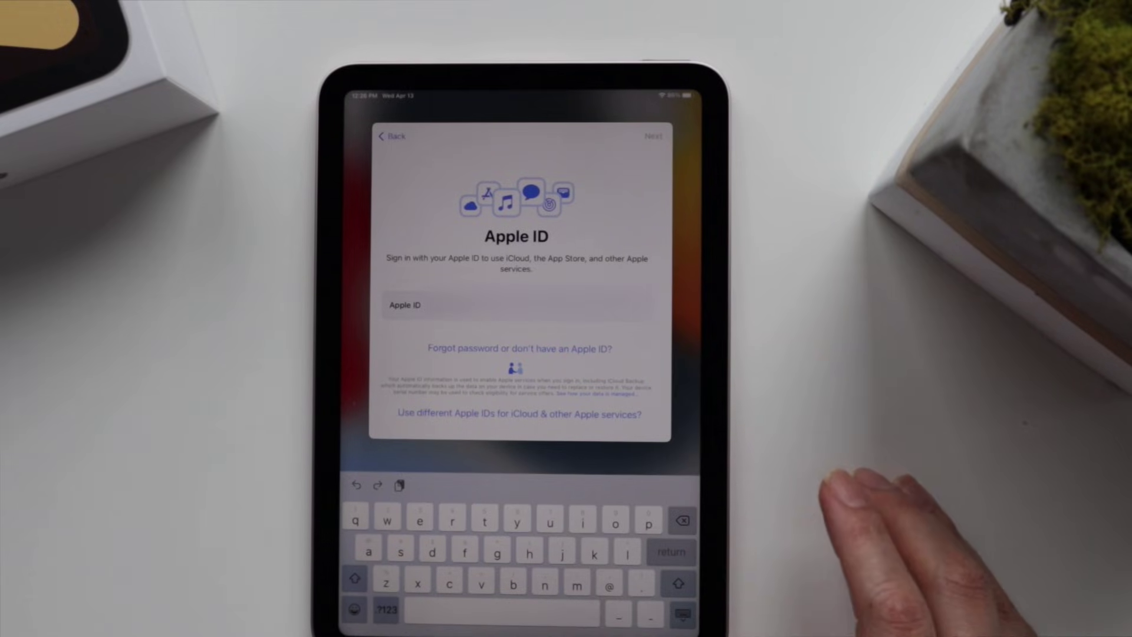
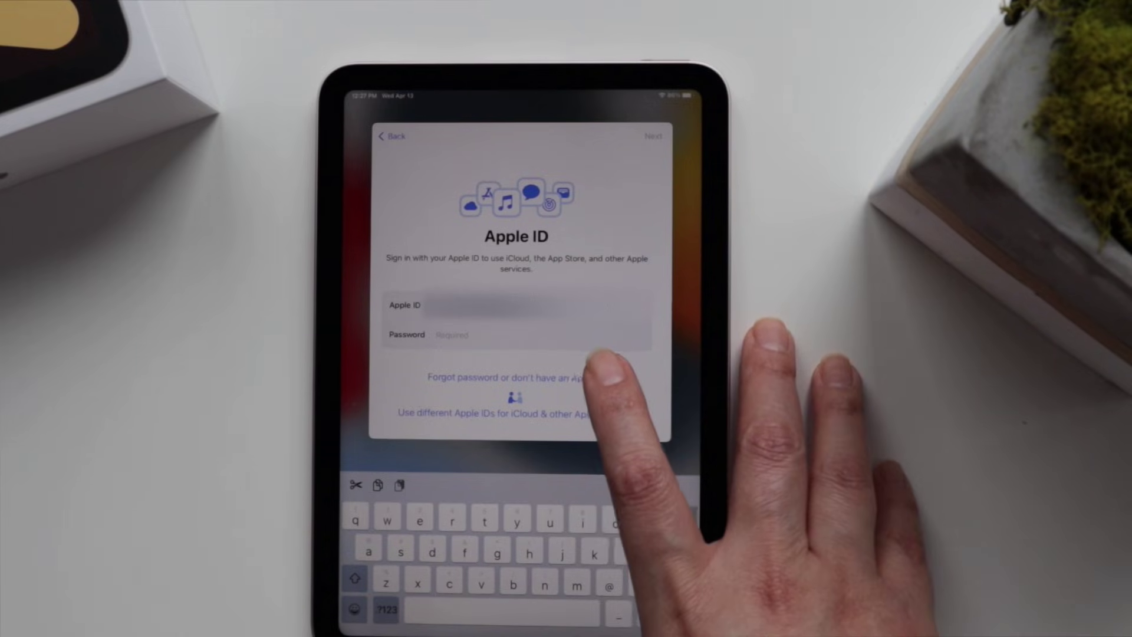
- Begin a free Apple ID, enter the child's name and birth date, and continue to parent sign-in
{"action": "left_click", "coordinate": [587, 377]}
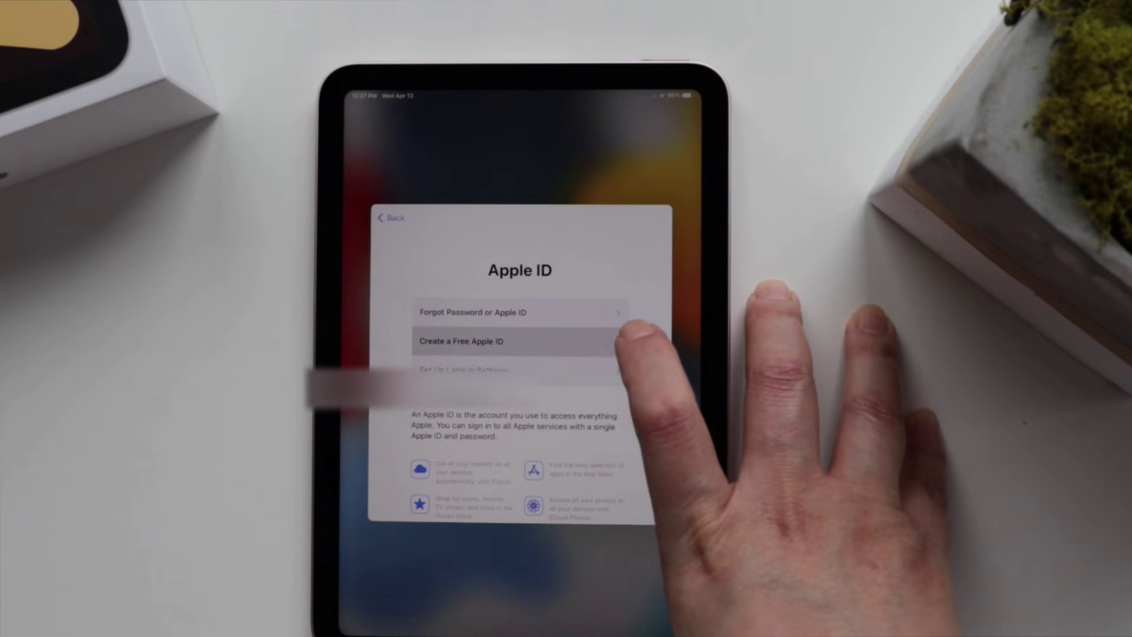
{"action": "left_click", "coordinate": [619, 340]}
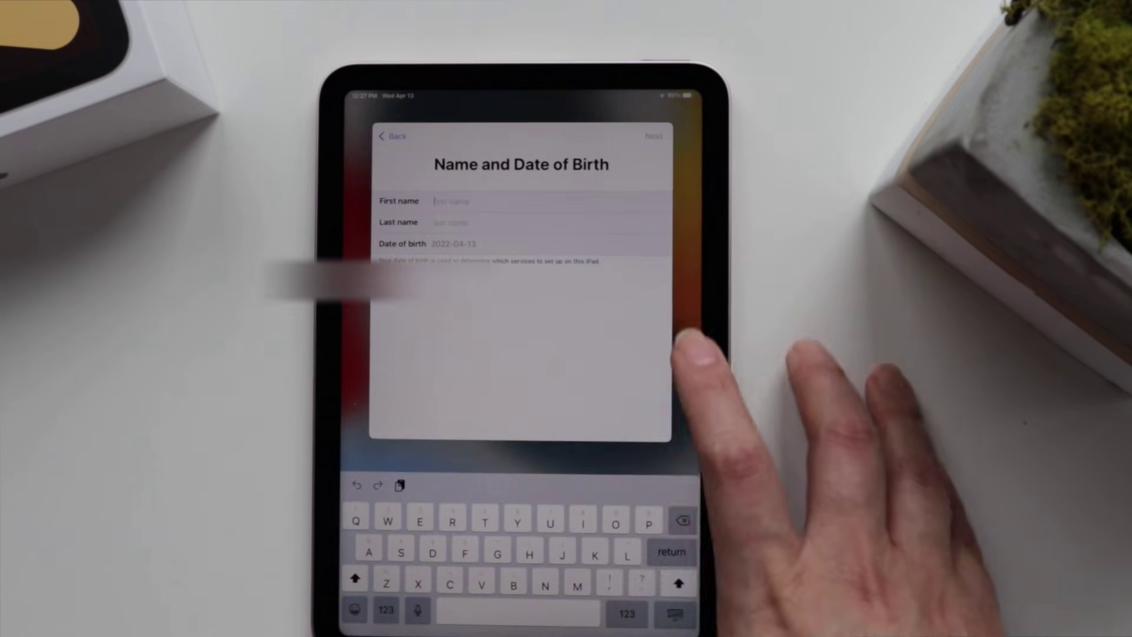
{"action": "type", "text": "Re"}
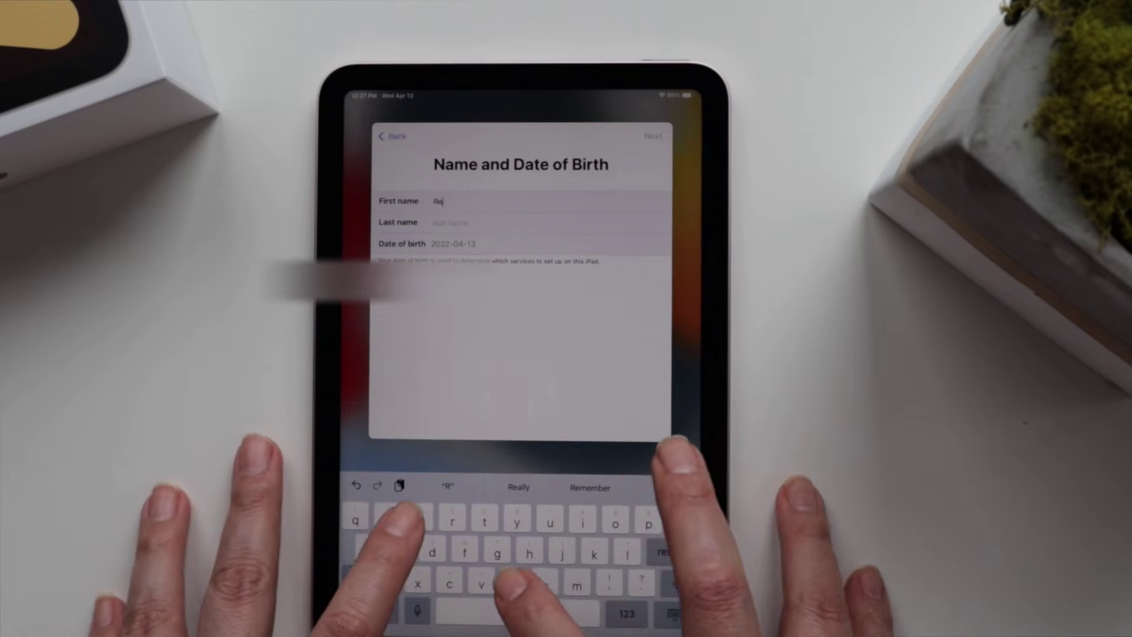
{"action": "type", "text": "ne"}
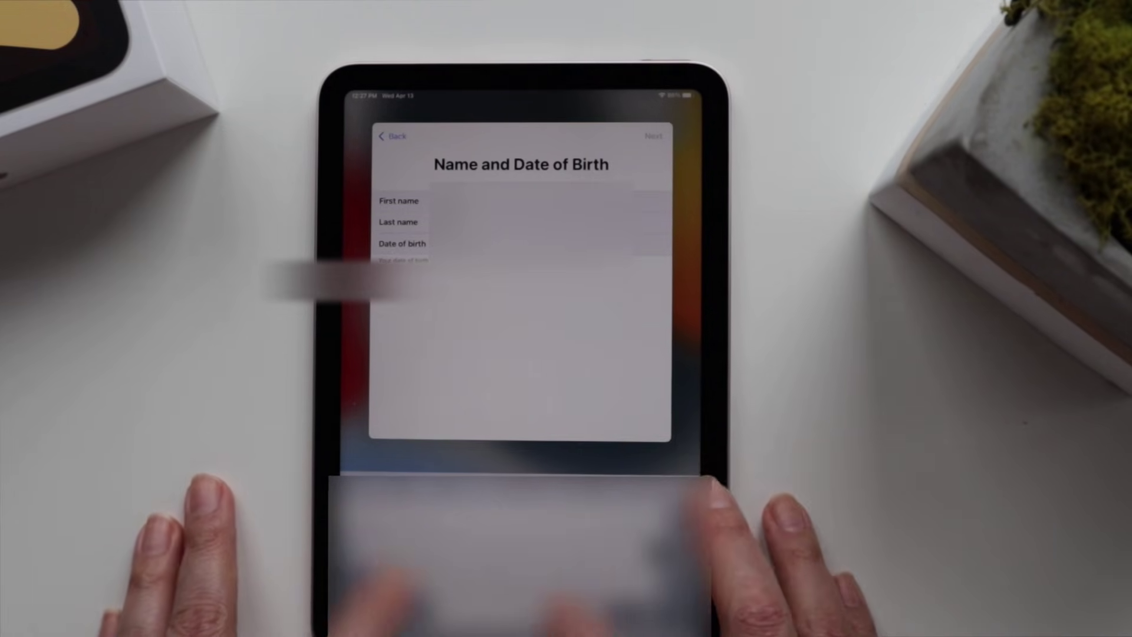
{"action": "left_click", "coordinate": [531, 243]}
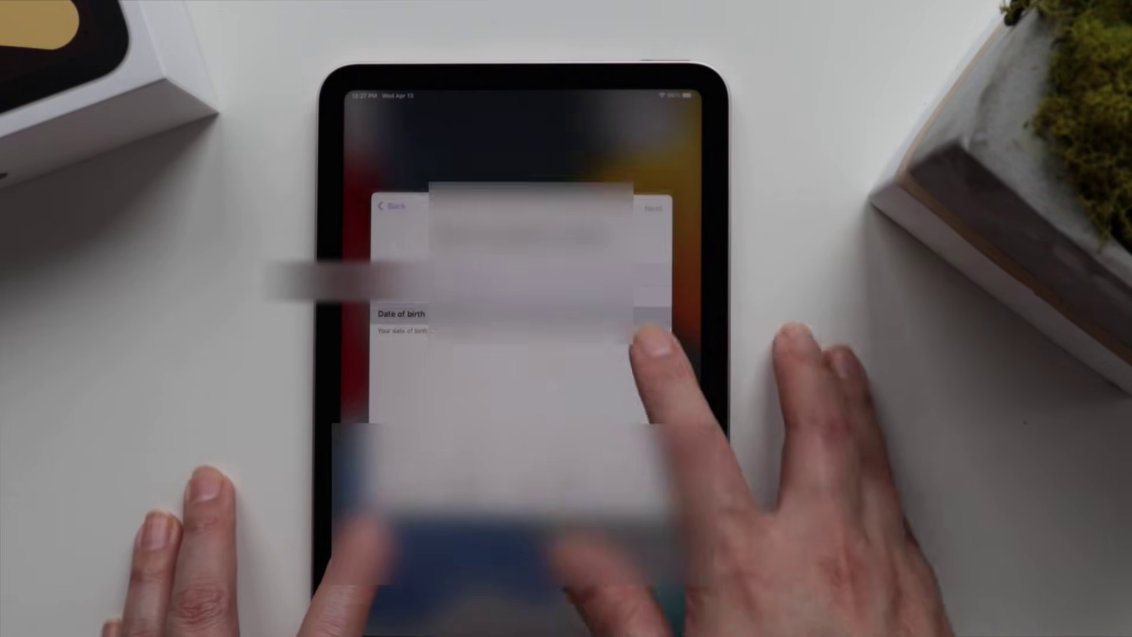
{"action": "left_click_drag", "start_coordinate": [601, 456], "coordinate": [588, 491]}
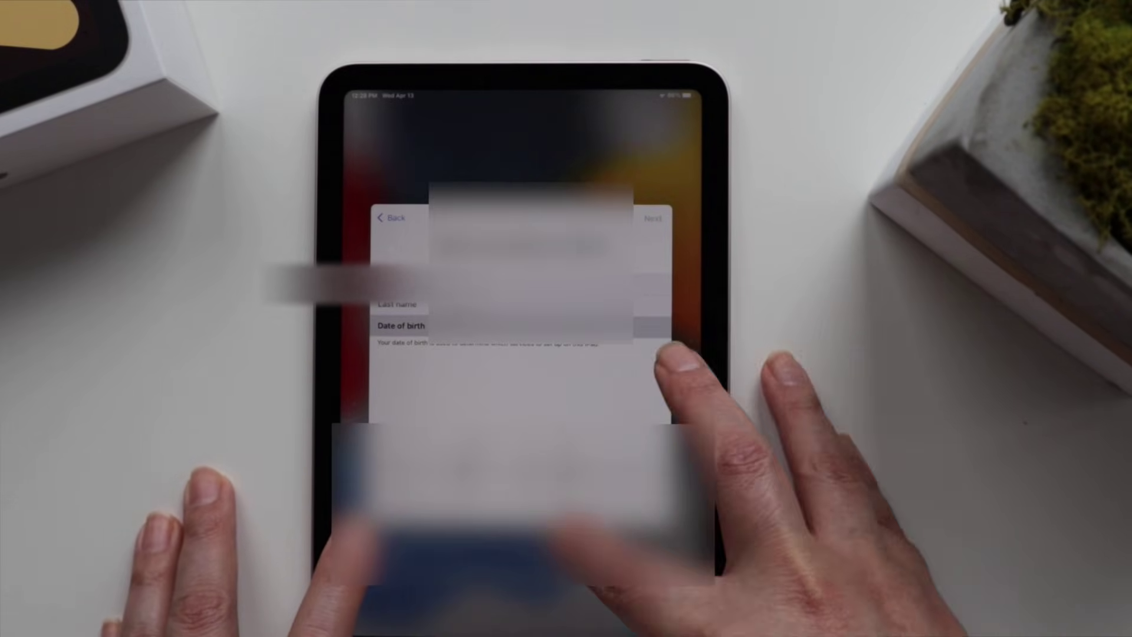
{"action": "left_click", "coordinate": [650, 221]}
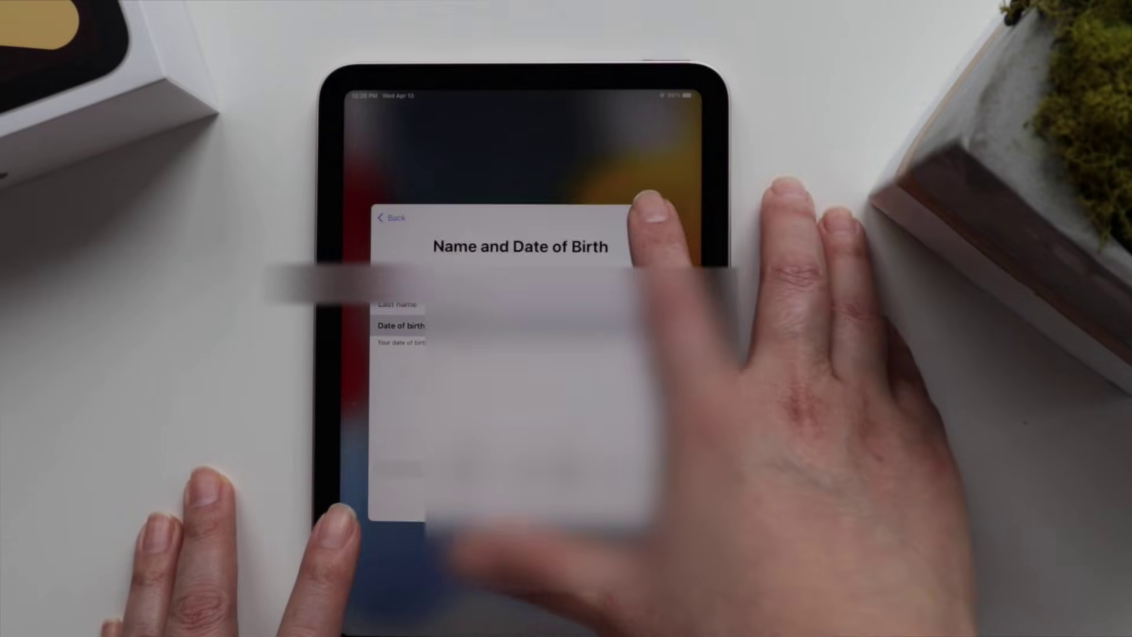
{"action": "left_click", "coordinate": [658, 219]}
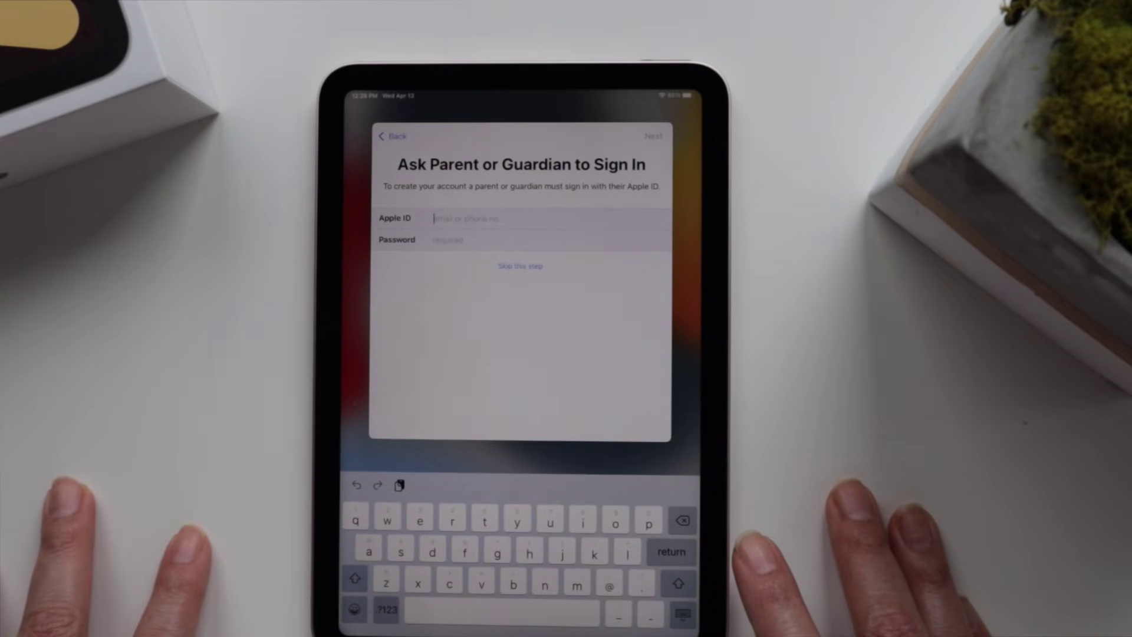
- Sign in with the parent's Apple ID, password and two-factor code
{"action": "left_click", "coordinate": [389, 219]}
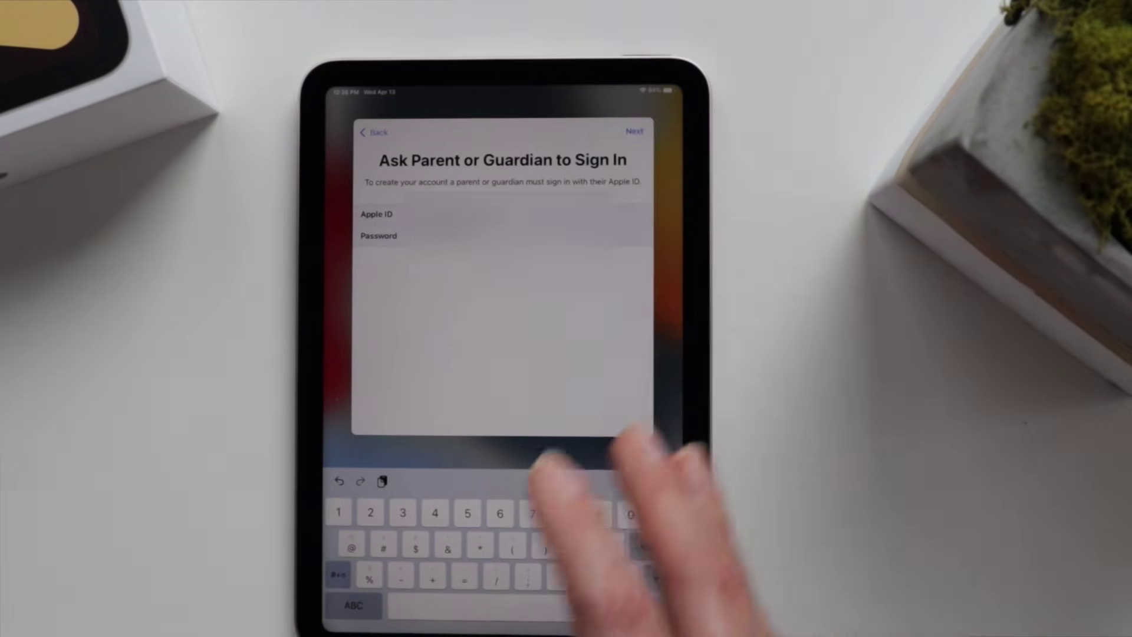
{"action": "type", "text": "4"}
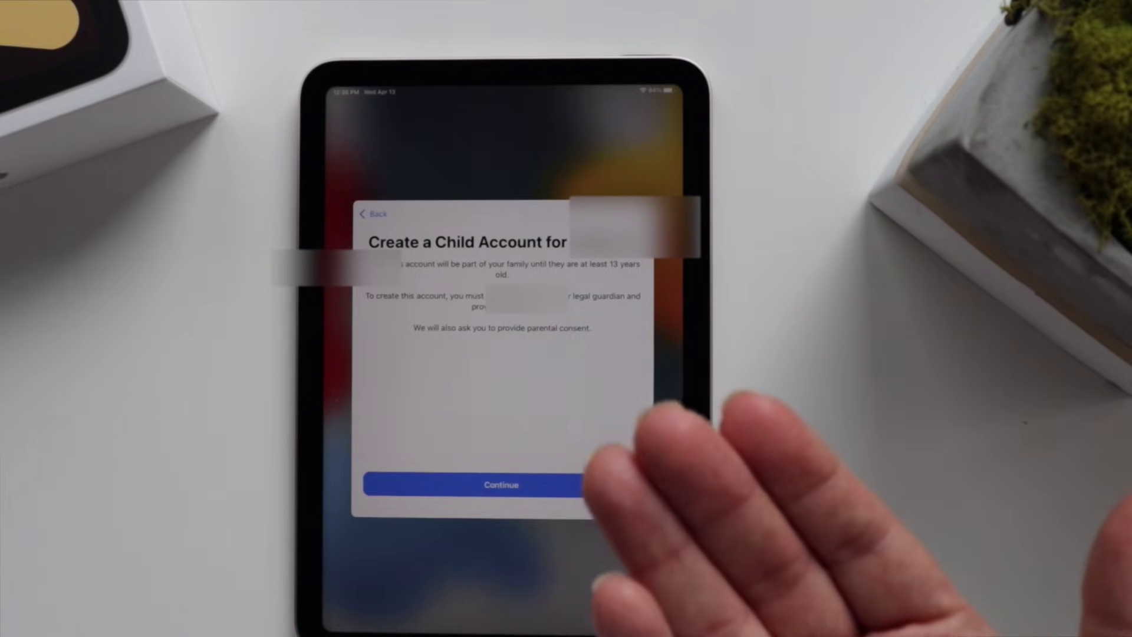
- Submit the card security code as parental consent and agree to the Family Privacy Disclosure
{"action": "left_click", "coordinate": [482, 486]}
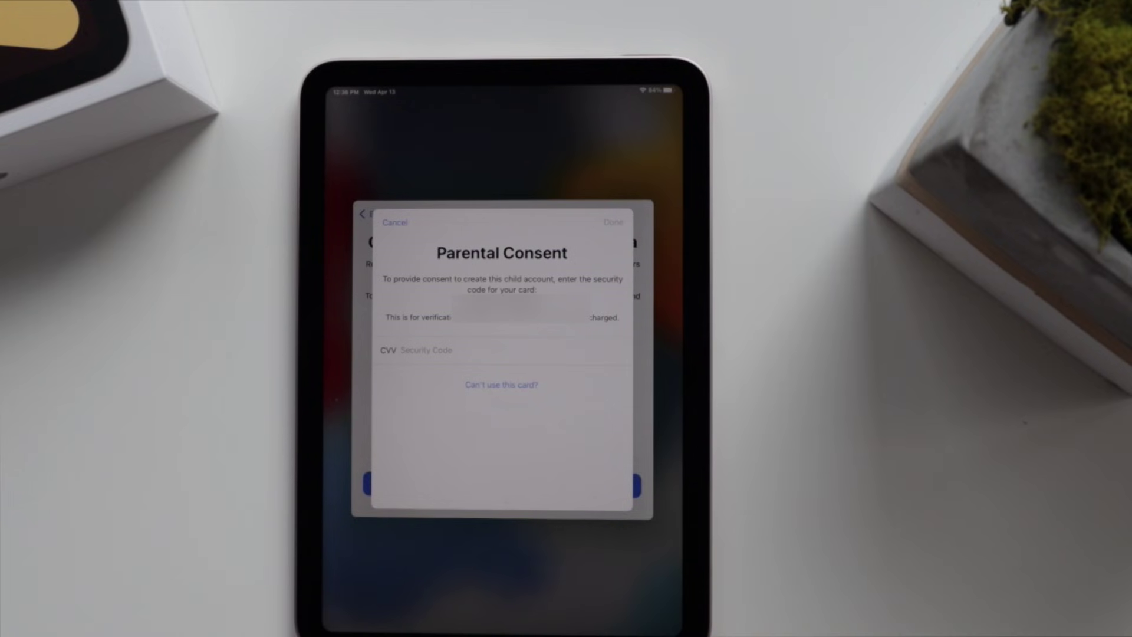
{"action": "left_click", "coordinate": [478, 351]}
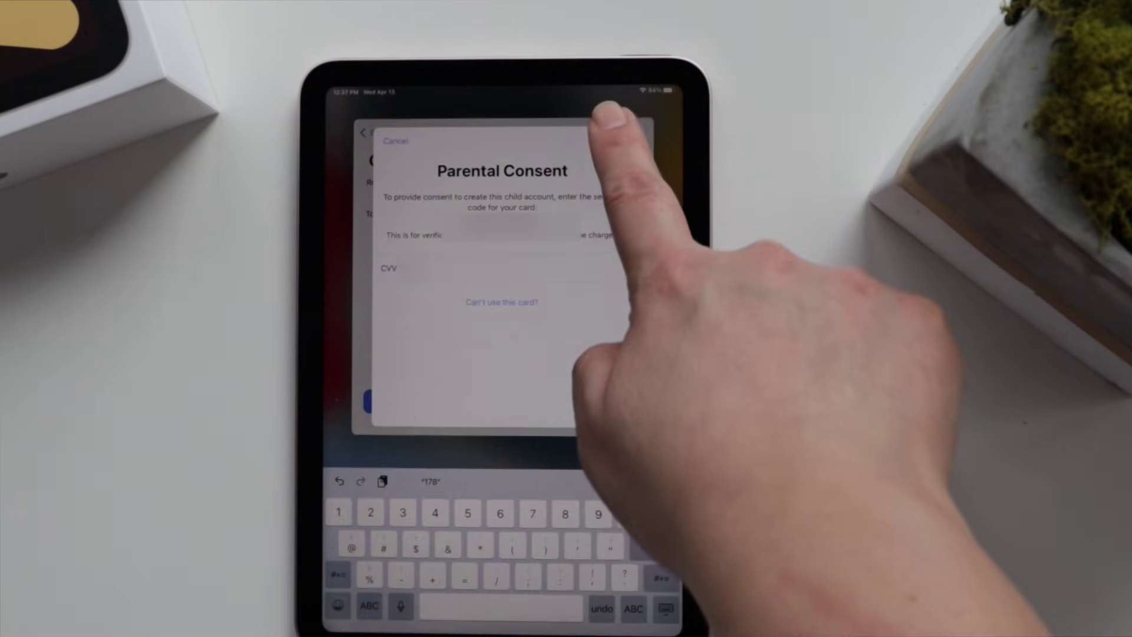
{"action": "left_click", "coordinate": [618, 140]}
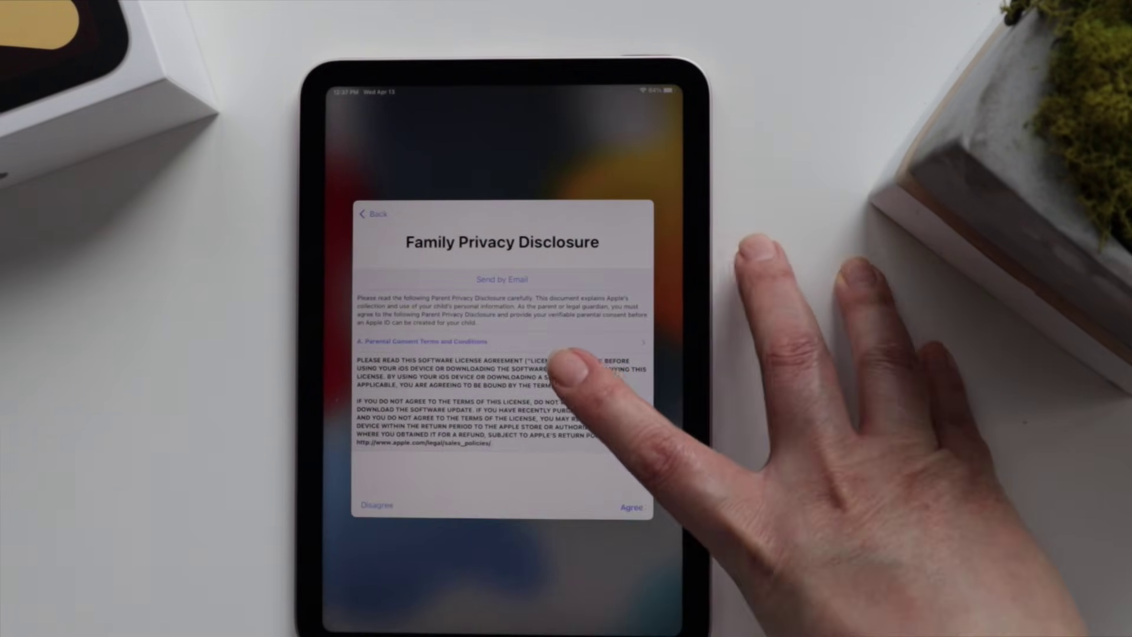
{"action": "scroll", "coordinate": [557, 407], "scroll_direction": "down", "scroll_amount": 3}
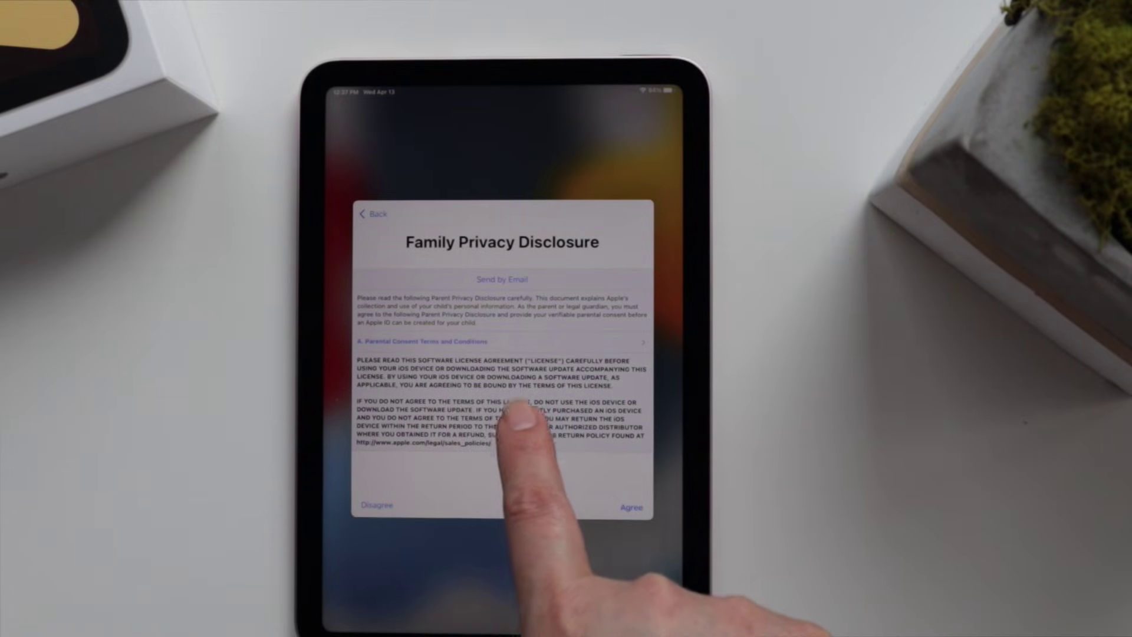
{"action": "left_click", "coordinate": [631, 507]}
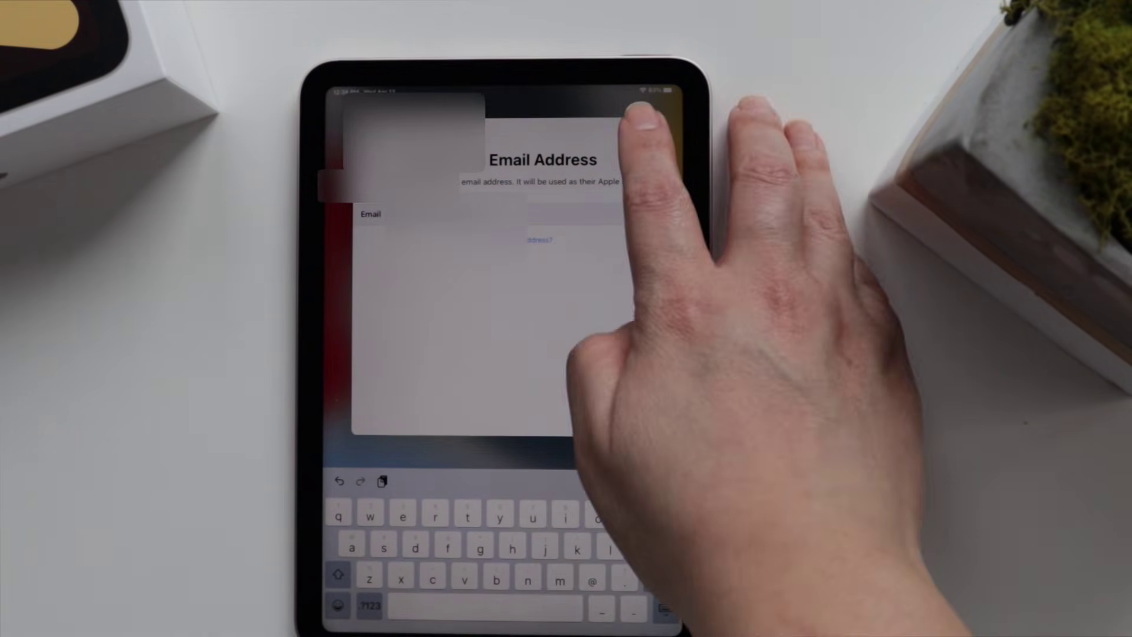
- Verify the child's email, set a corrected account password, and accept the suggested phone number
{"action": "left_click", "coordinate": [636, 131]}
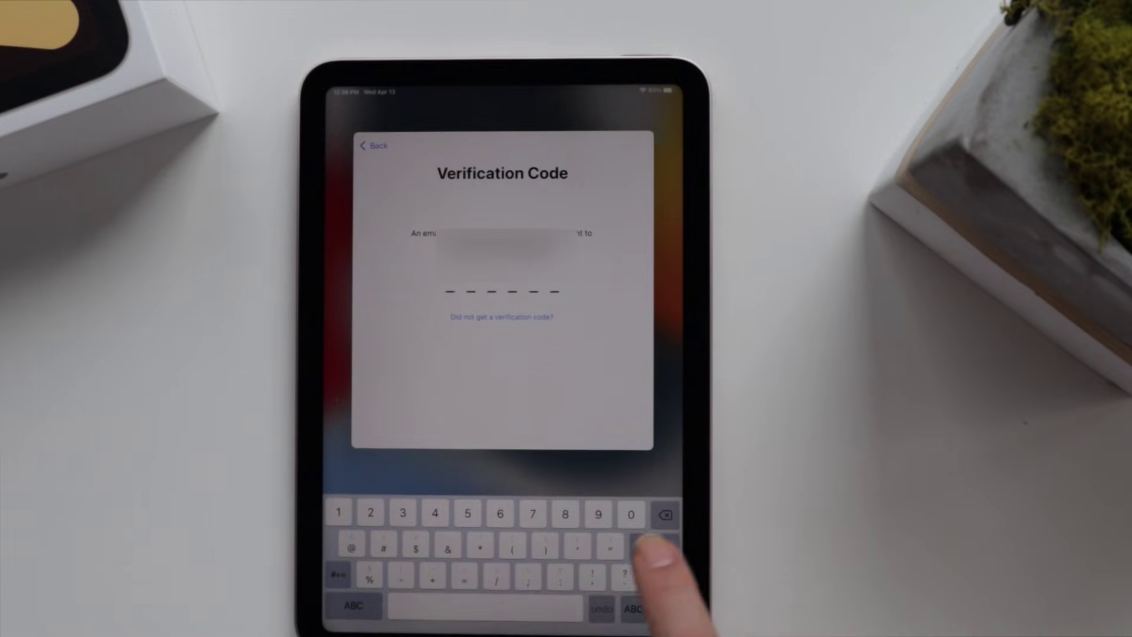
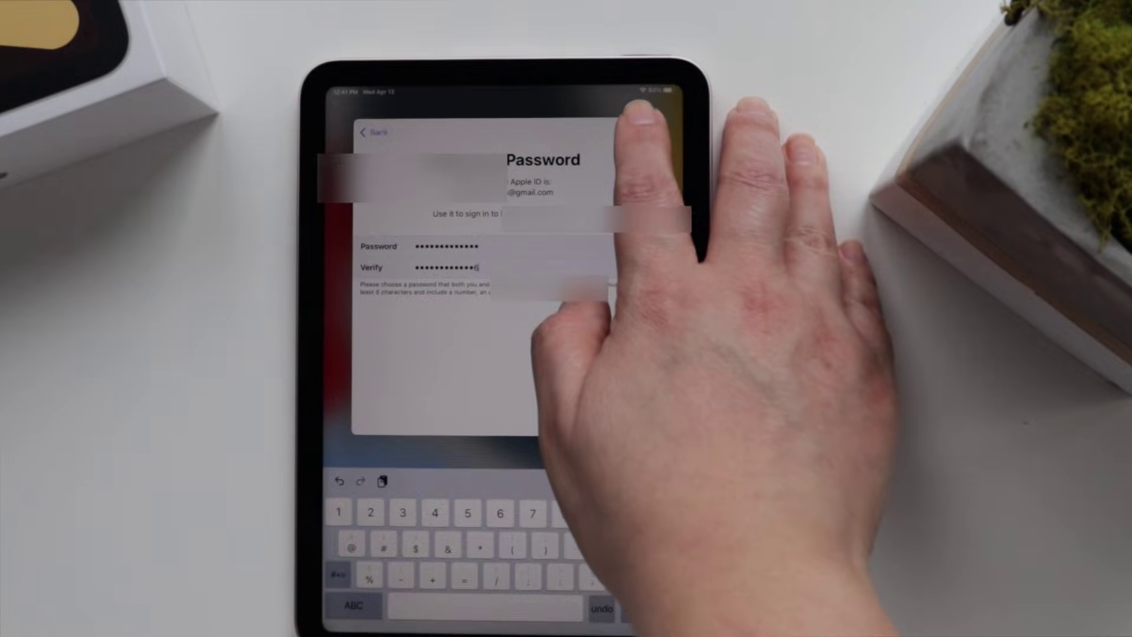
{"action": "left_click", "coordinate": [635, 131]}
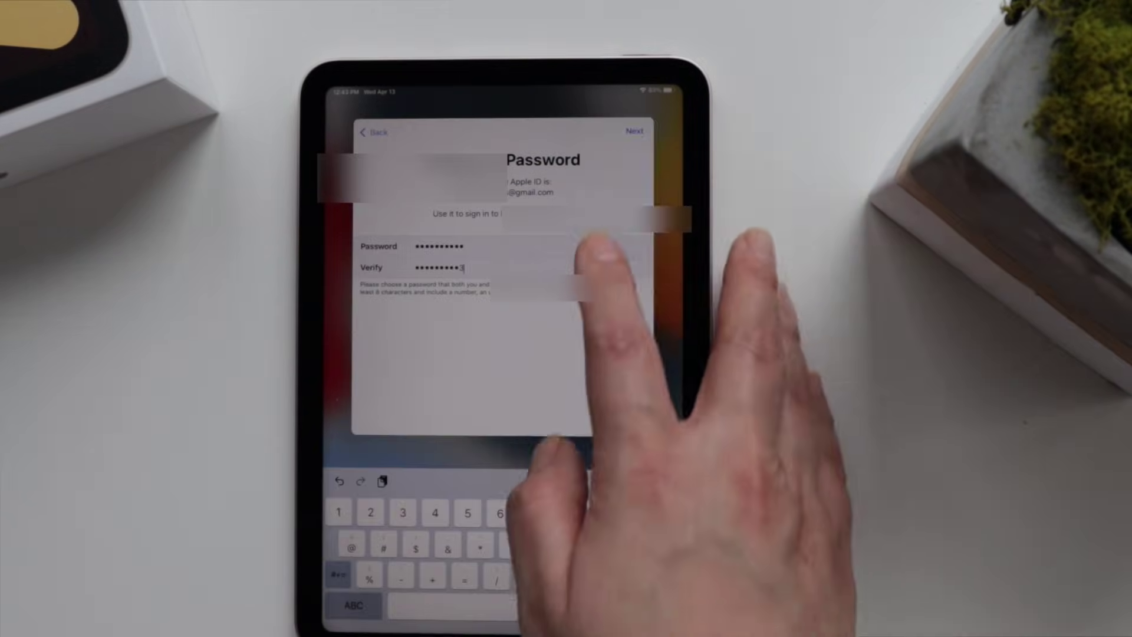
{"action": "left_click", "coordinate": [637, 127]}
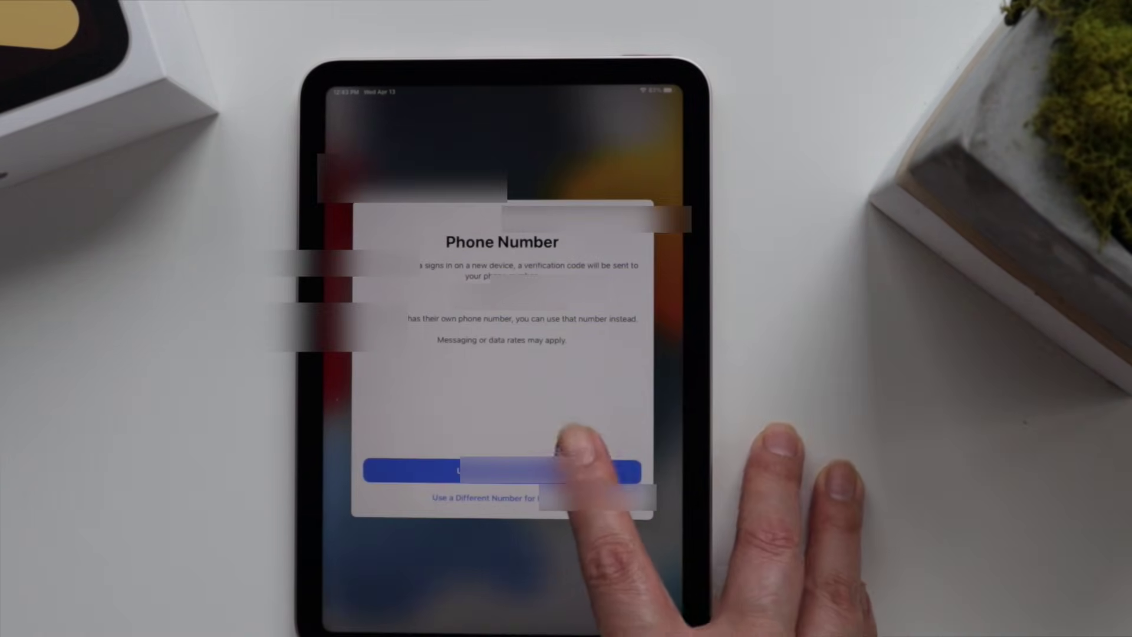
{"action": "left_click", "coordinate": [566, 469]}
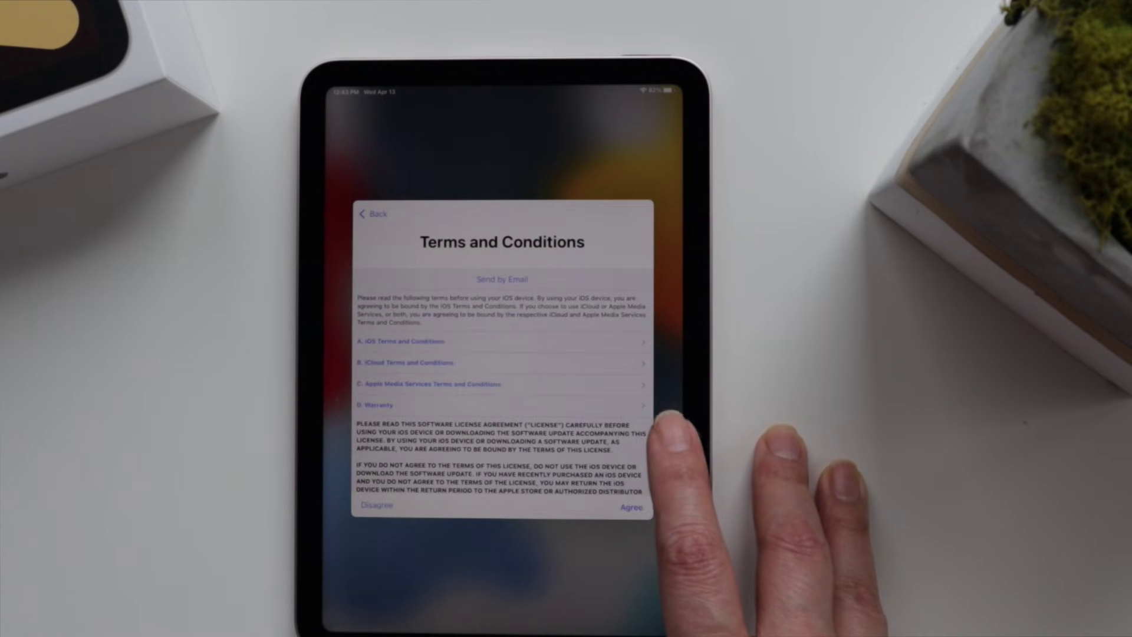
{"action": "scroll", "coordinate": [502, 354], "scroll_direction": "down", "scroll_amount": 2}
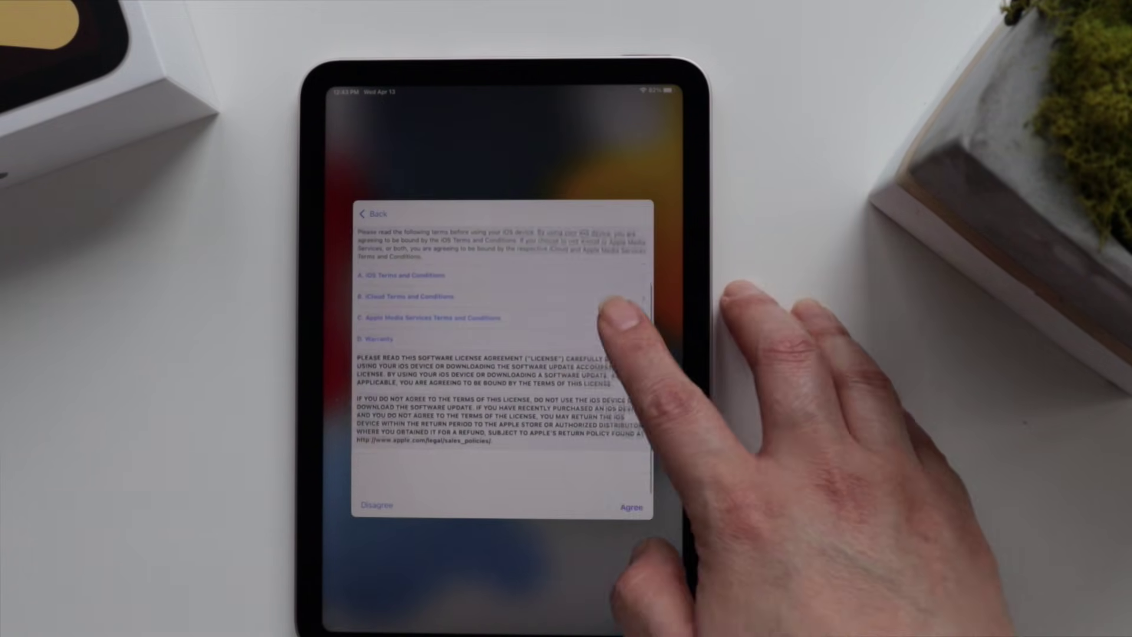
{"action": "scroll", "coordinate": [620, 310], "scroll_direction": "up", "scroll_amount": 1}
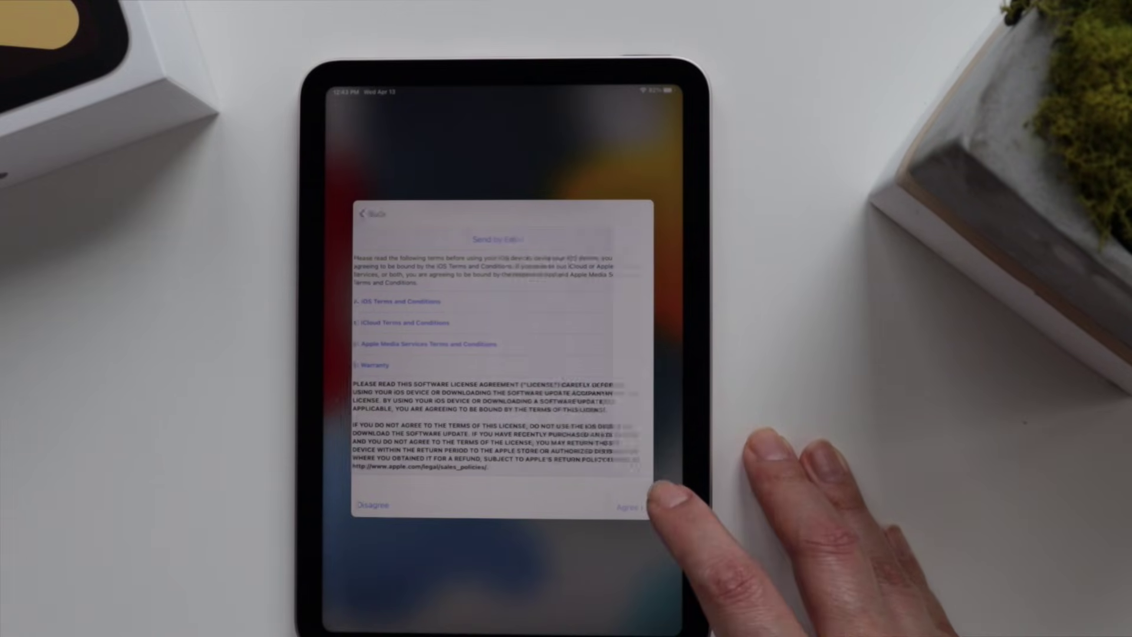
- Agree to the Terms and Conditions to create the Apple ID, then turn on Ask To Buy
{"action": "left_click", "coordinate": [631, 508]}
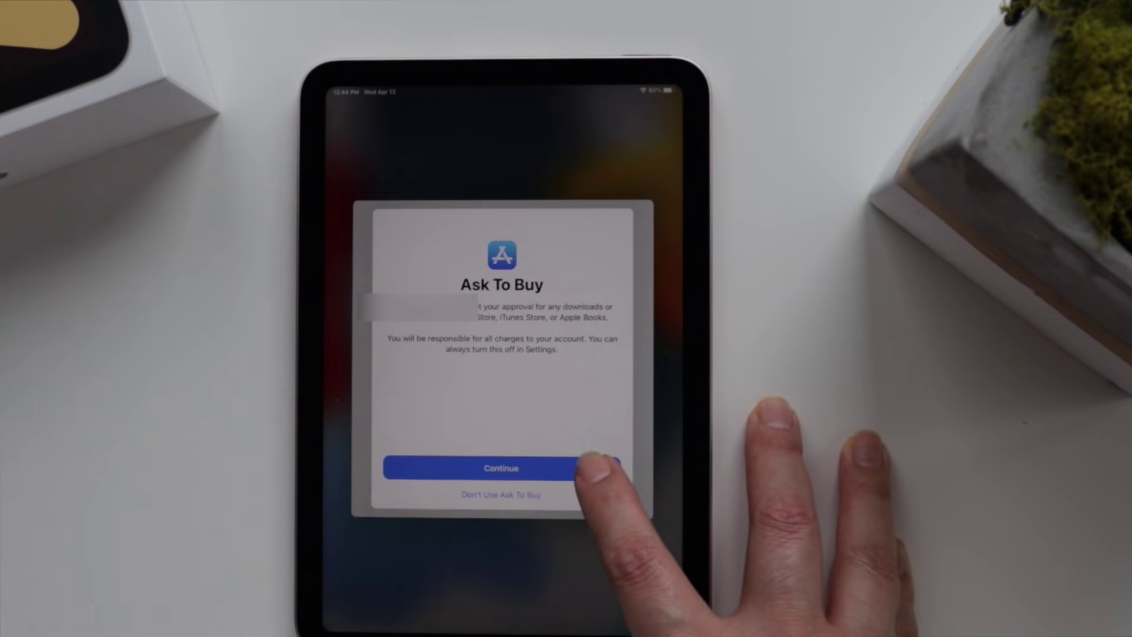
{"action": "left_click", "coordinate": [592, 468]}
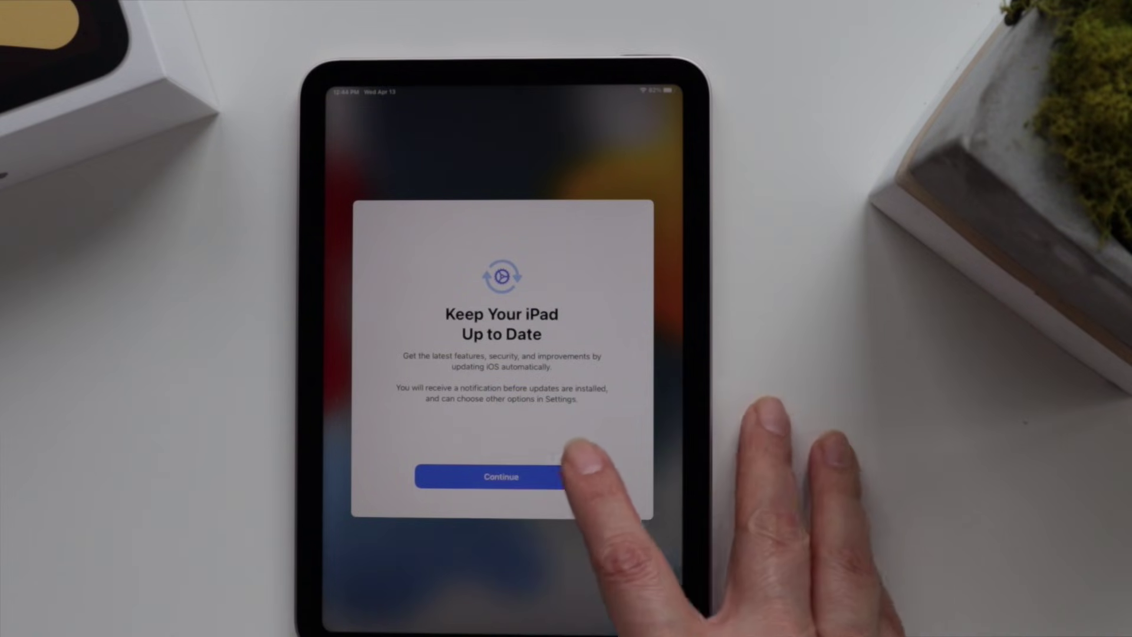
- Keep automatic iOS updates and enable Location Services
{"action": "left_click", "coordinate": [542, 477]}
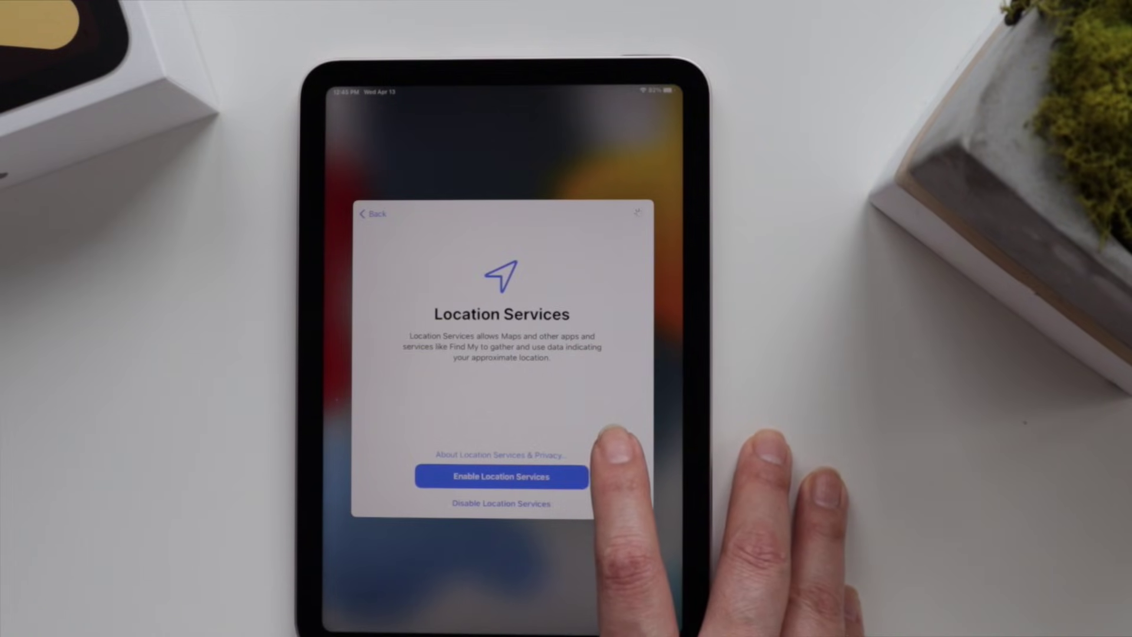
{"action": "left_click", "coordinate": [584, 476]}
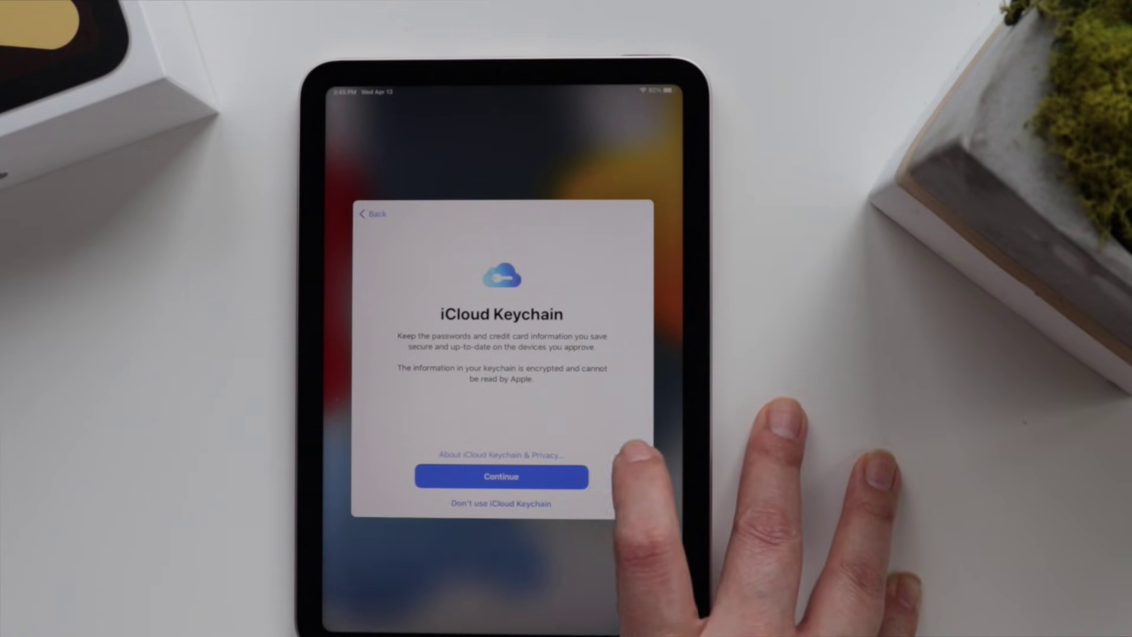
- Keep iCloud Keychain, Siri and Screen Time, share analytics, keep Light appearance and get started
{"action": "left_click", "coordinate": [584, 475]}
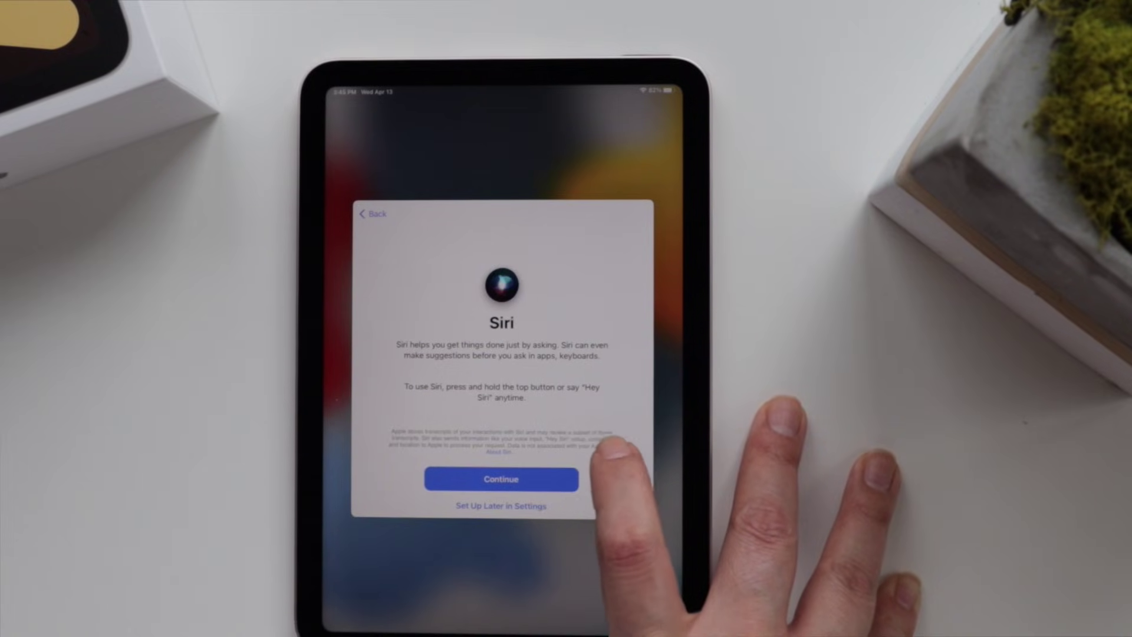
{"action": "left_click", "coordinate": [549, 480]}
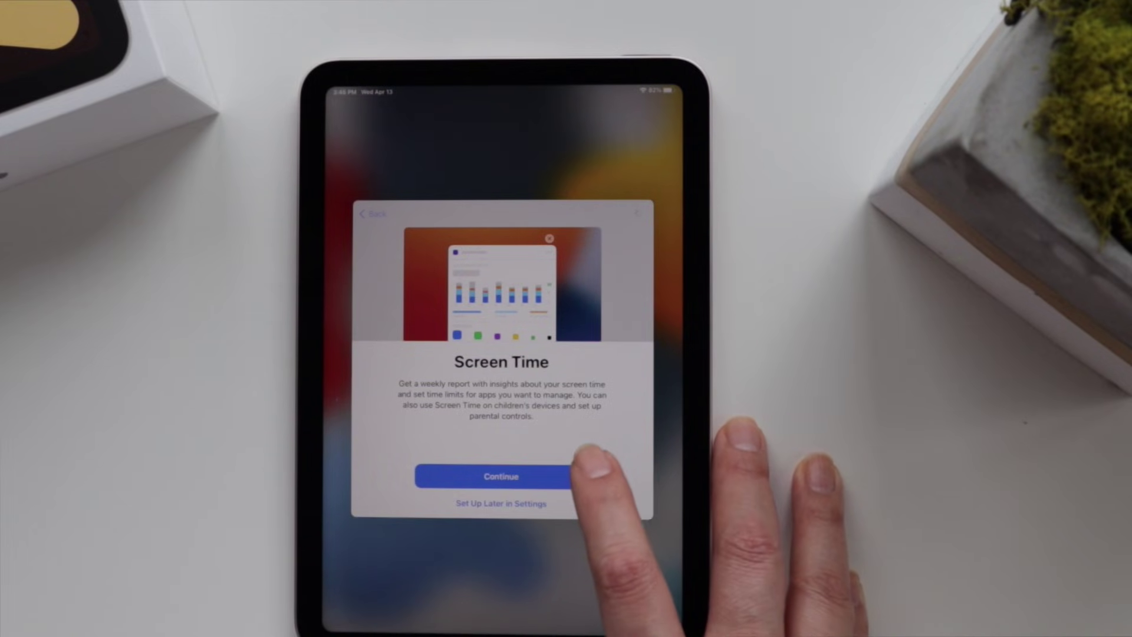
{"action": "left_click", "coordinate": [584, 476]}
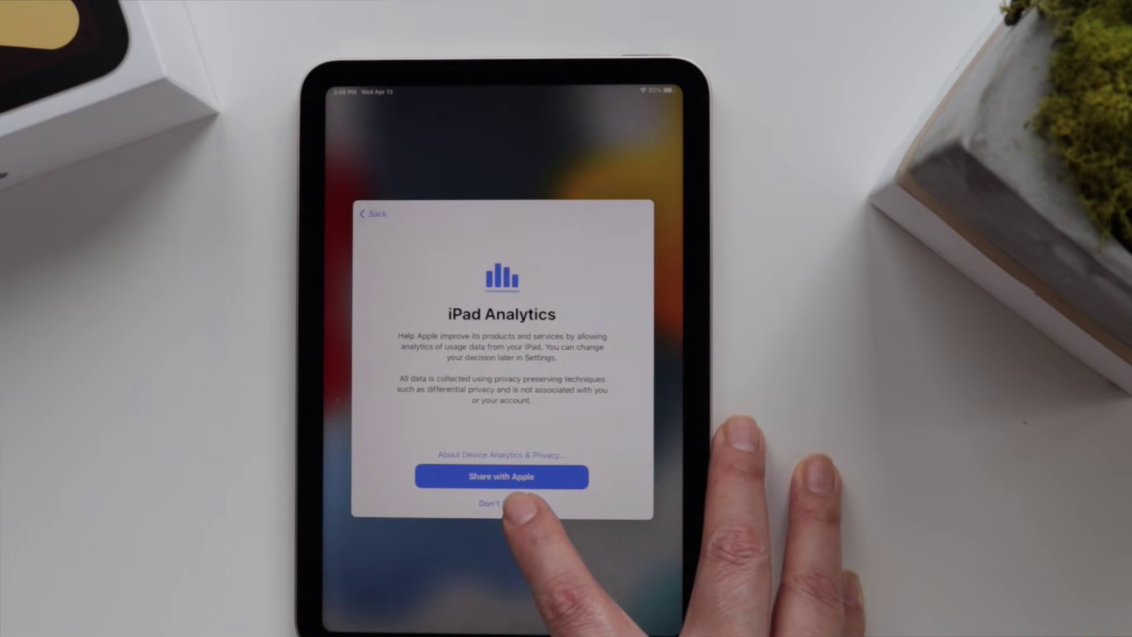
{"action": "left_click", "coordinate": [513, 477]}
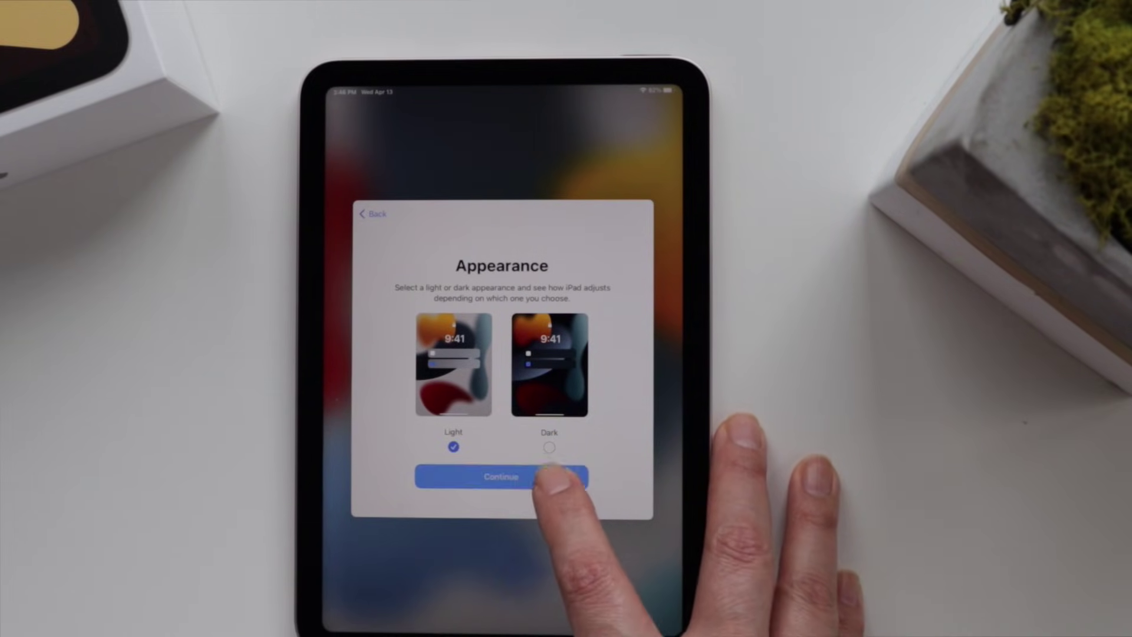
{"action": "left_click", "coordinate": [548, 477]}
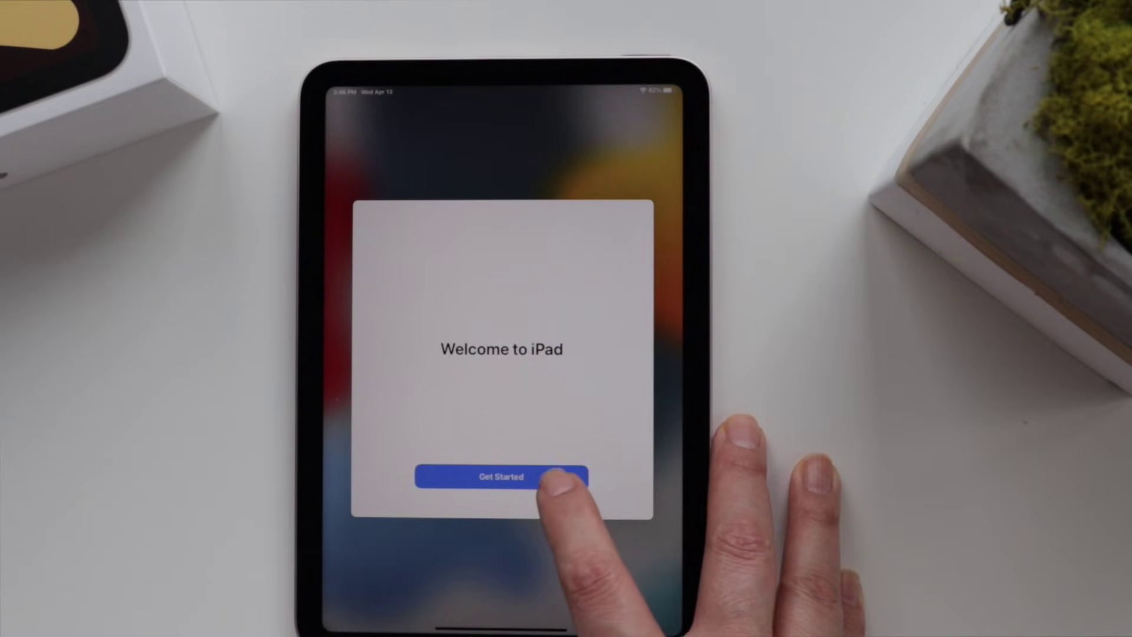
{"action": "left_click", "coordinate": [552, 479]}
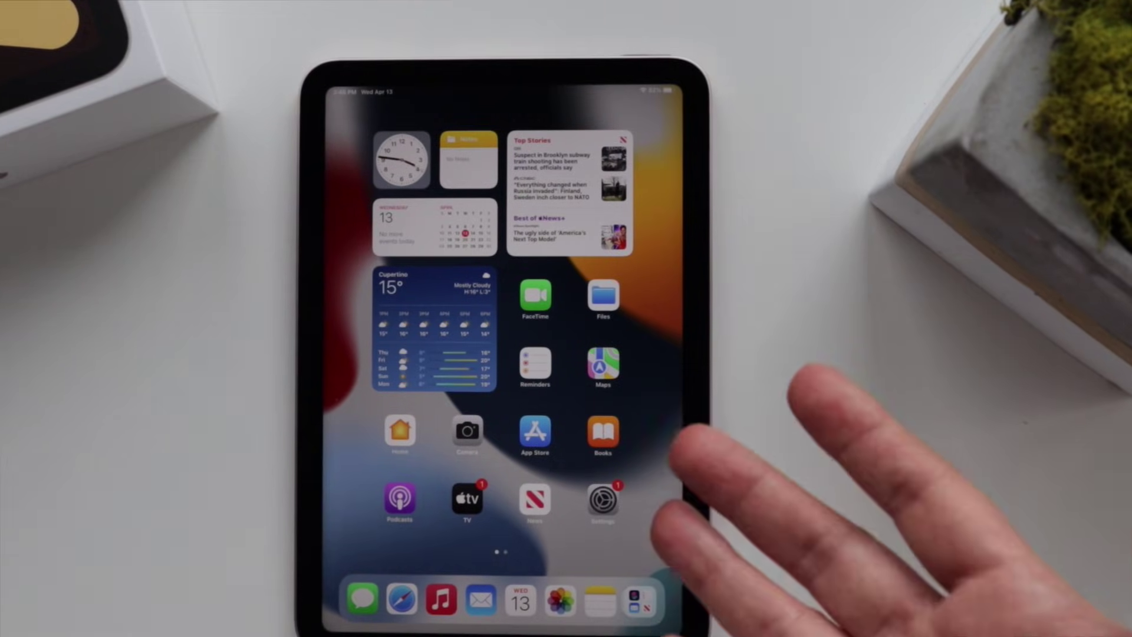
- Swipe through the home screen's app pages, App Library and widget page
{"action": "left_click_drag", "start_coordinate": [673, 513], "coordinate": [513, 540]}
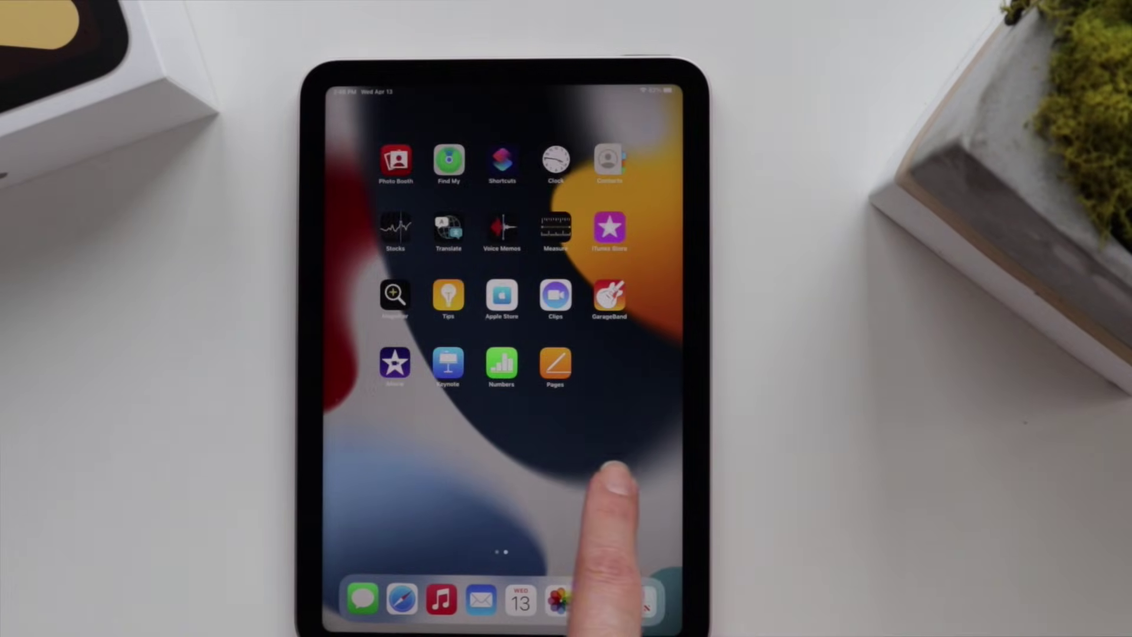
{"action": "left_click_drag", "start_coordinate": [615, 482], "coordinate": [398, 496]}
{"action": "left_click_drag", "start_coordinate": [434, 530], "coordinate": [599, 505]}
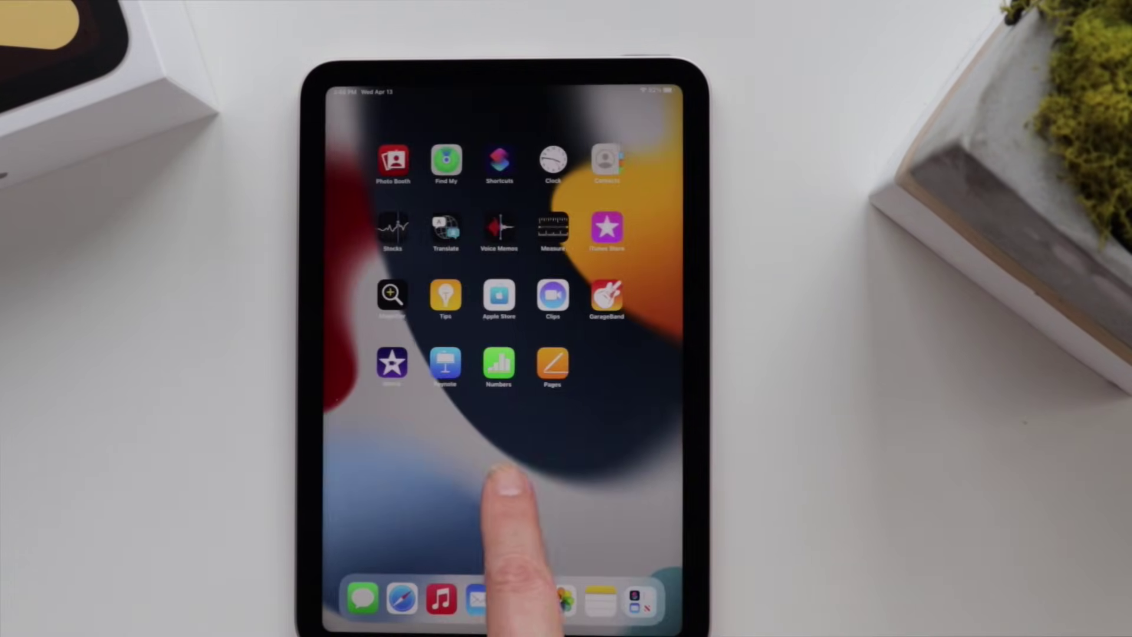
{"action": "left_click_drag", "start_coordinate": [504, 482], "coordinate": [758, 455]}
{"action": "mouse_move", "coordinate": [607, 505]}
{"action": "left_mouse_down"}
{"action": "mouse_move", "coordinate": [695, 468]}
{"action": "mouse_move", "coordinate": [490, 526]}
{"action": "left_mouse_up"}
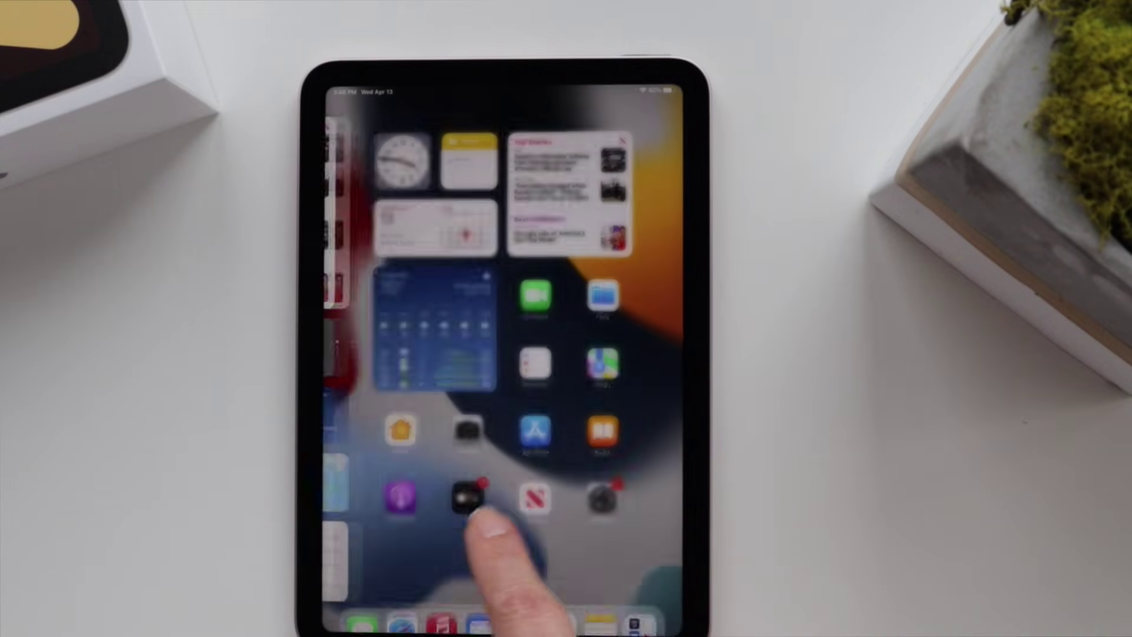
{"action": "left_click_drag", "start_coordinate": [631, 493], "coordinate": [425, 504]}
{"action": "left_click_drag", "start_coordinate": [606, 491], "coordinate": [399, 500]}
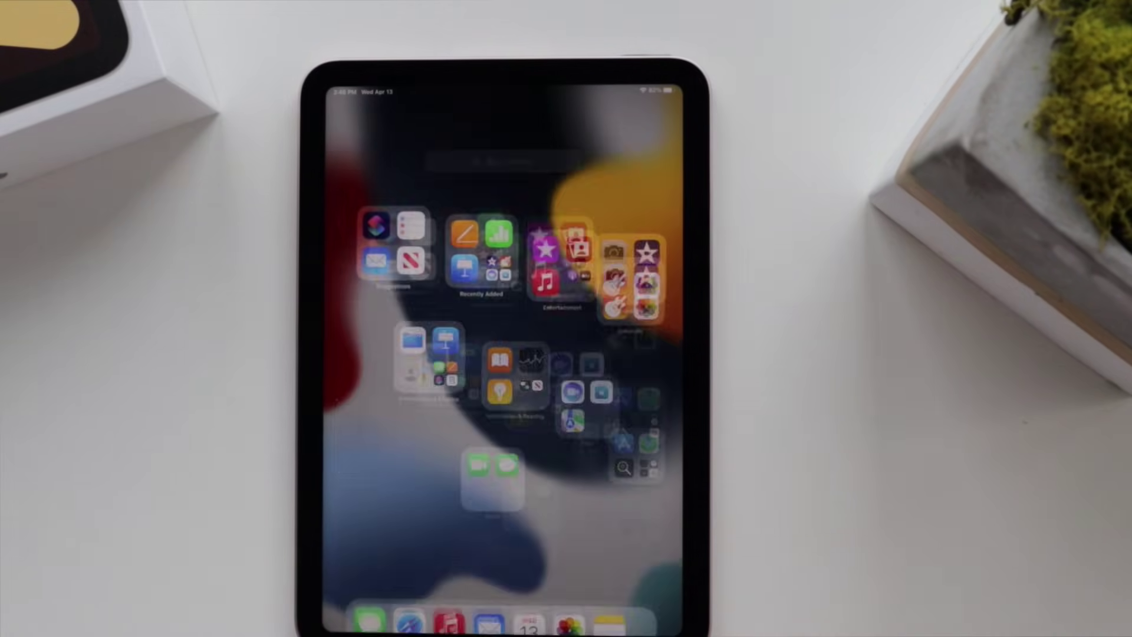
{"action": "left_click_drag", "start_coordinate": [442, 599], "coordinate": [614, 531]}
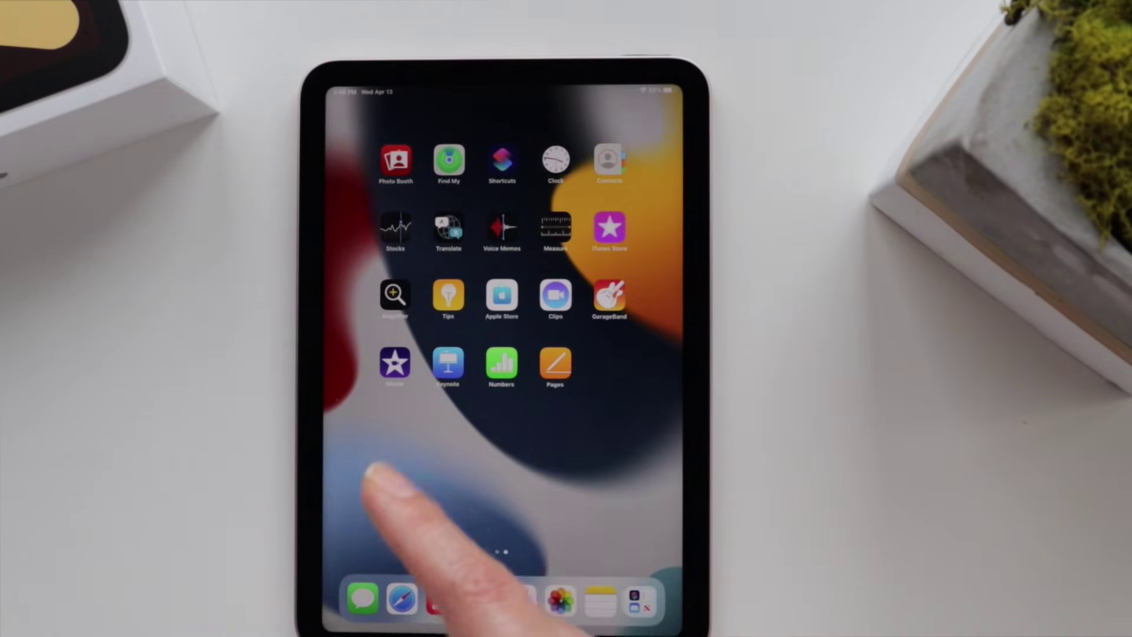
{"action": "left_click_drag", "start_coordinate": [442, 465], "coordinate": [594, 468]}
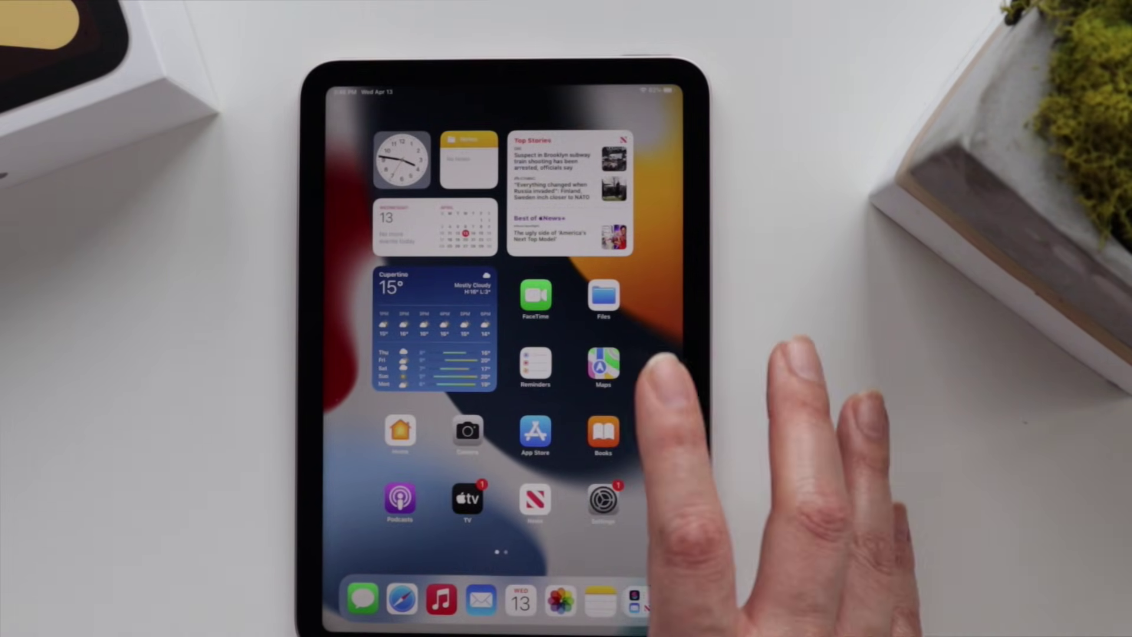
{"action": "left_click_drag", "start_coordinate": [614, 482], "coordinate": [425, 487]}
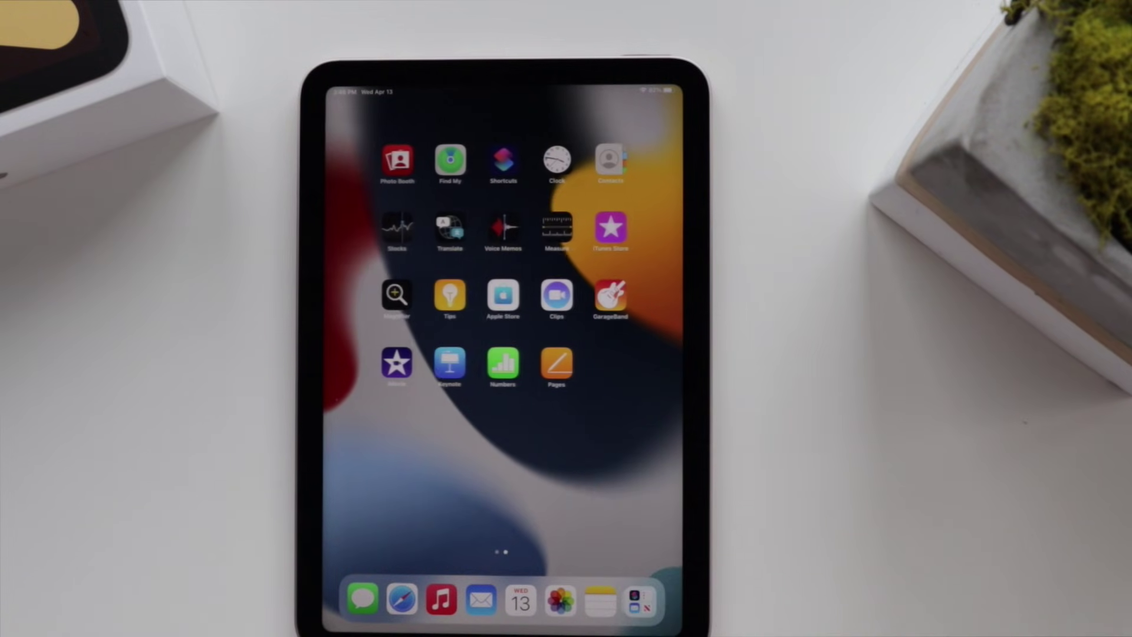